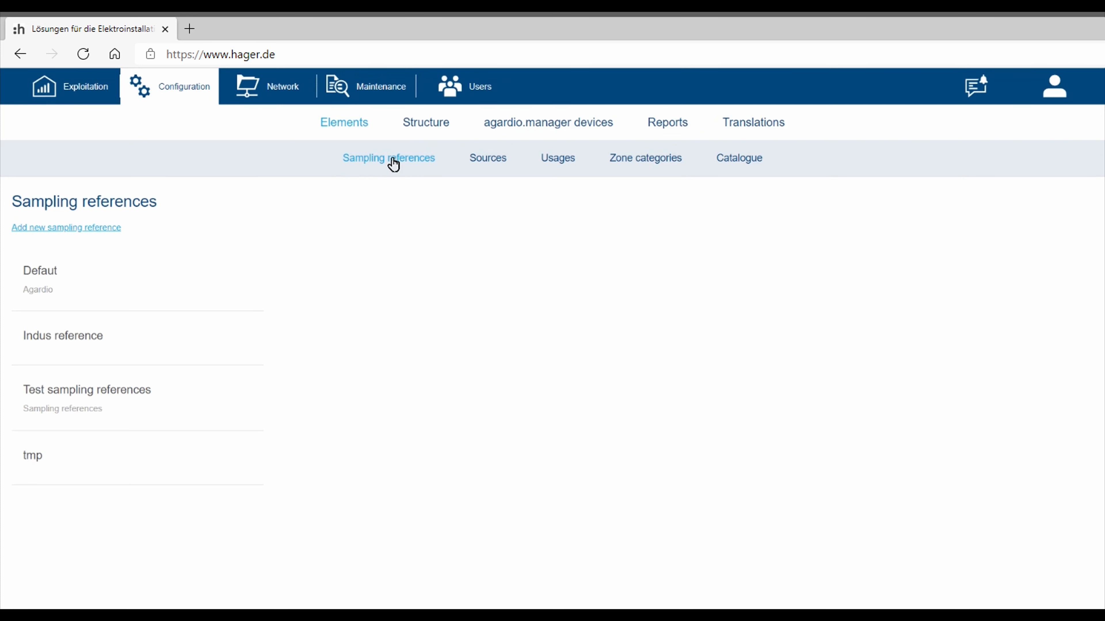
Examine the sampling intervals defined in the Defaut sampling reference, from Metrology through Digital.
click(125, 291)
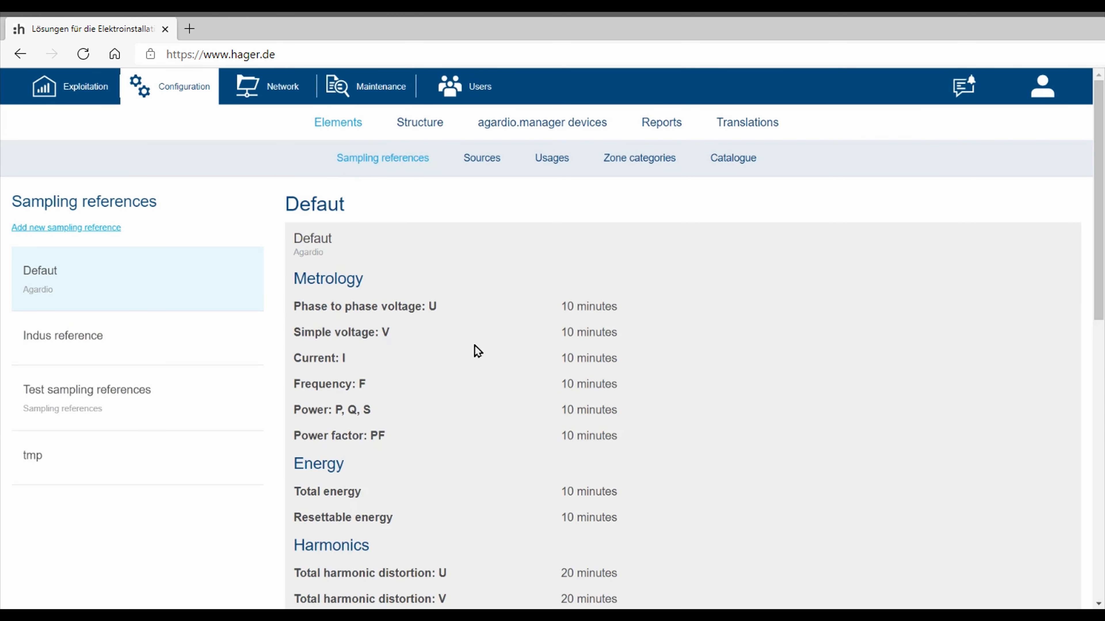
scroll(474, 345, down, 3)
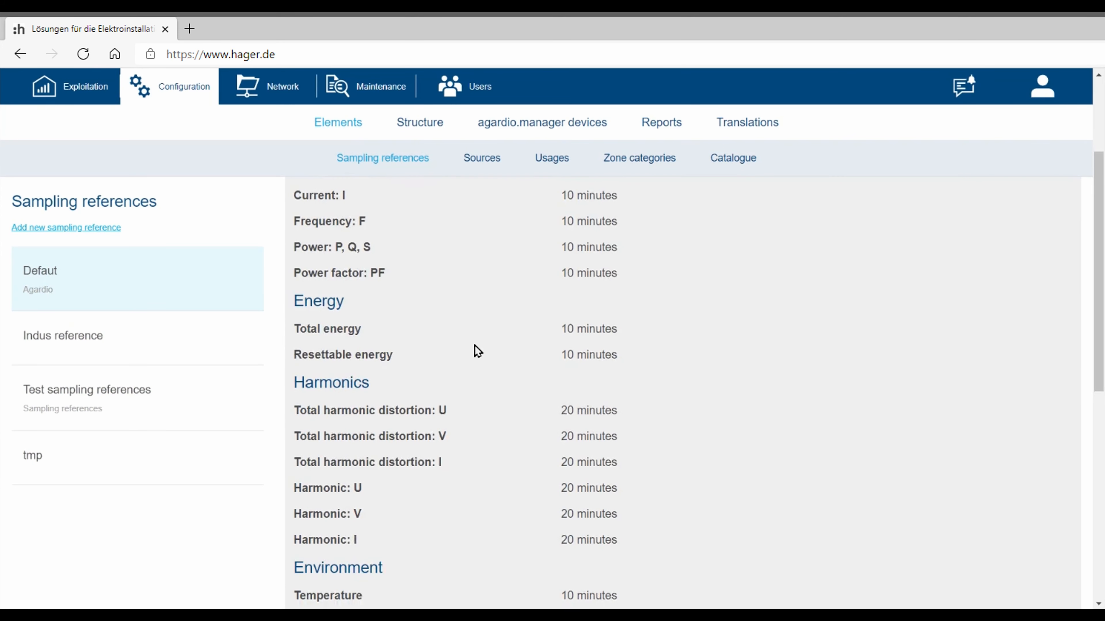
scroll(474, 346, down, 2)
scroll(474, 346, down, 3)
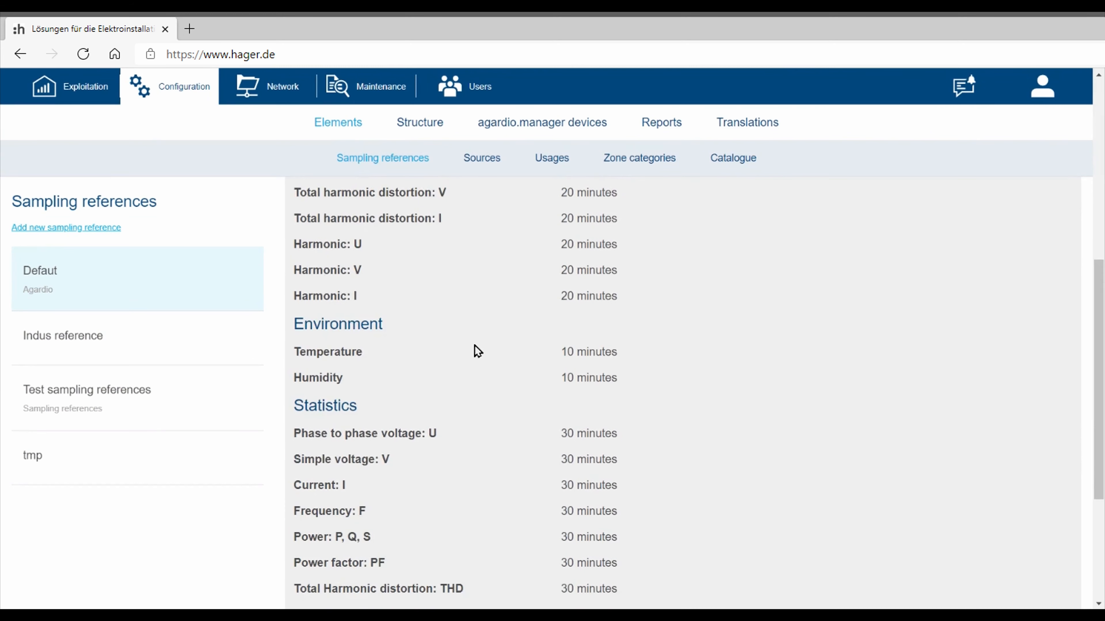
scroll(474, 346, down, 2)
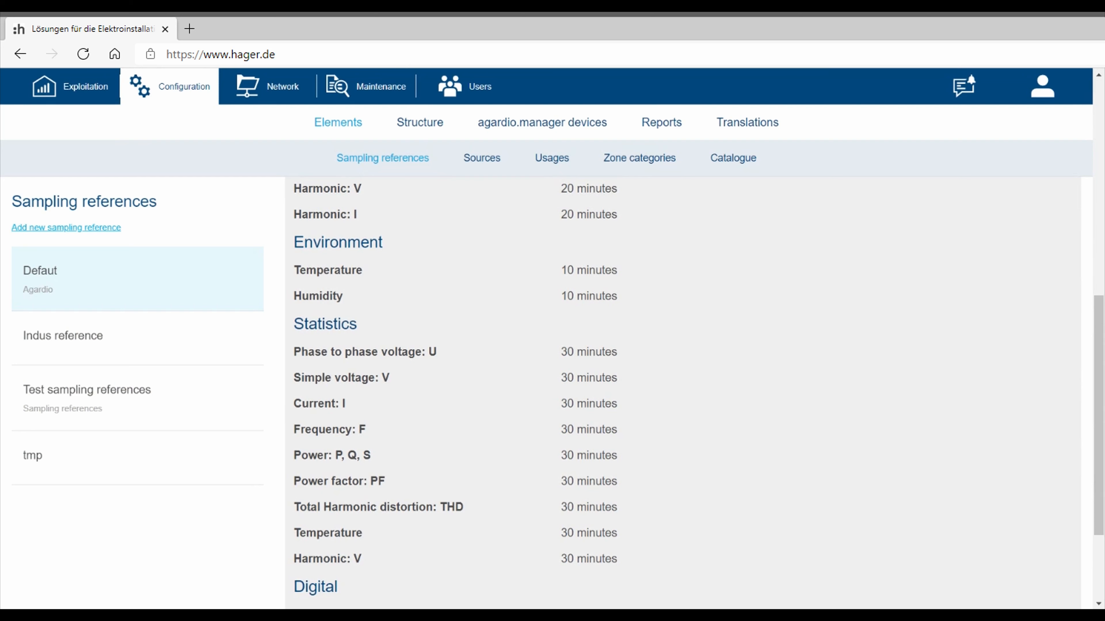
scroll(474, 345, down, 3)
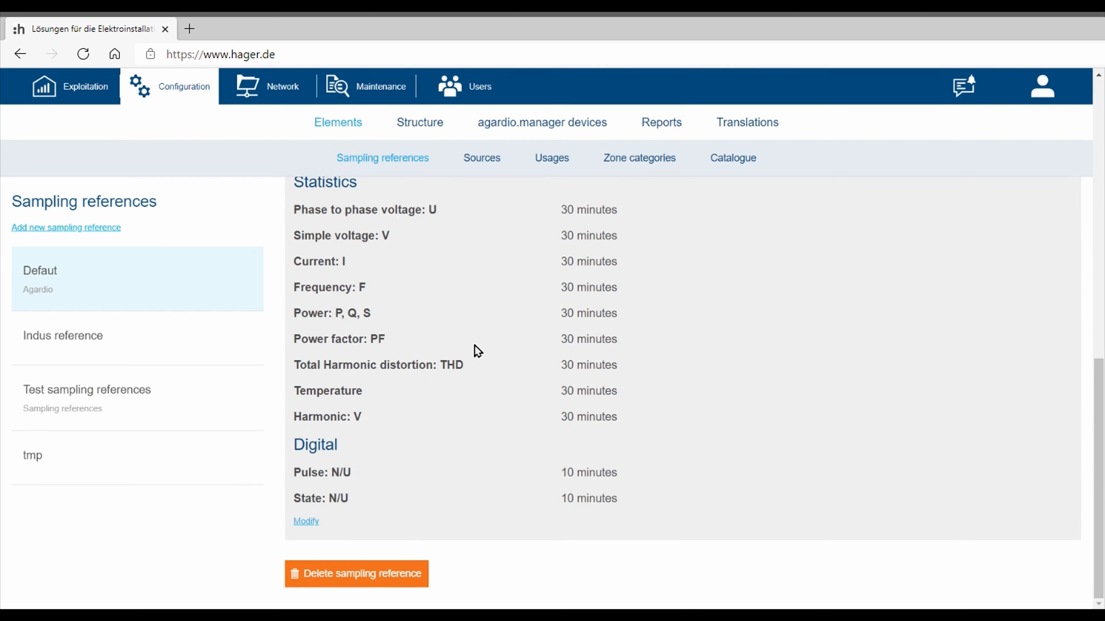
Start a new sampling reference and name it Test.
click(82, 231)
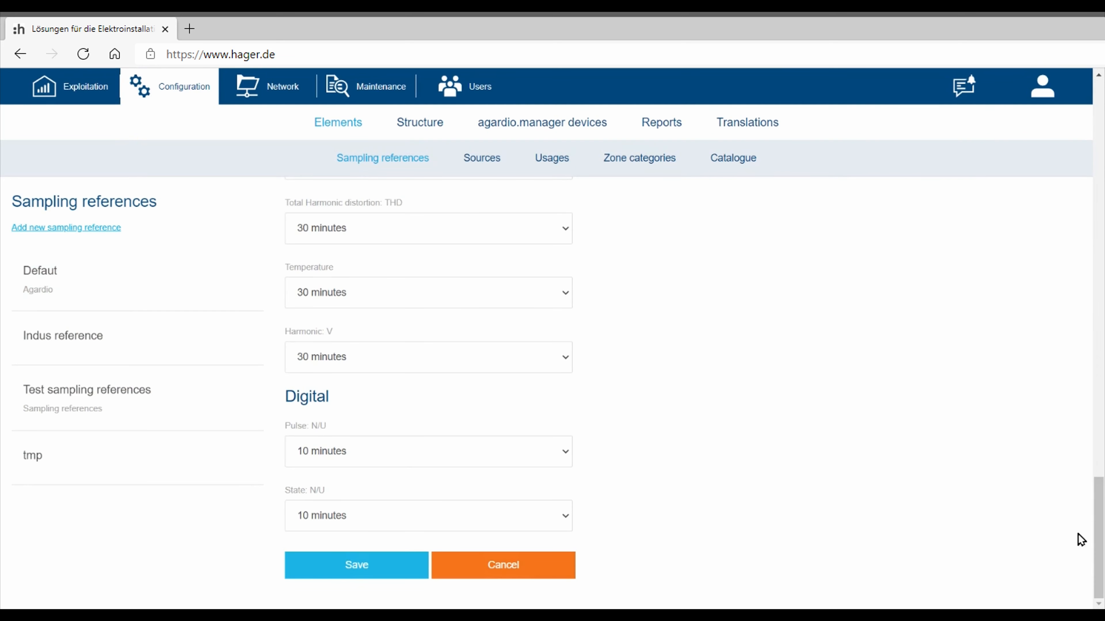
drag(1097, 523, 1068, 122)
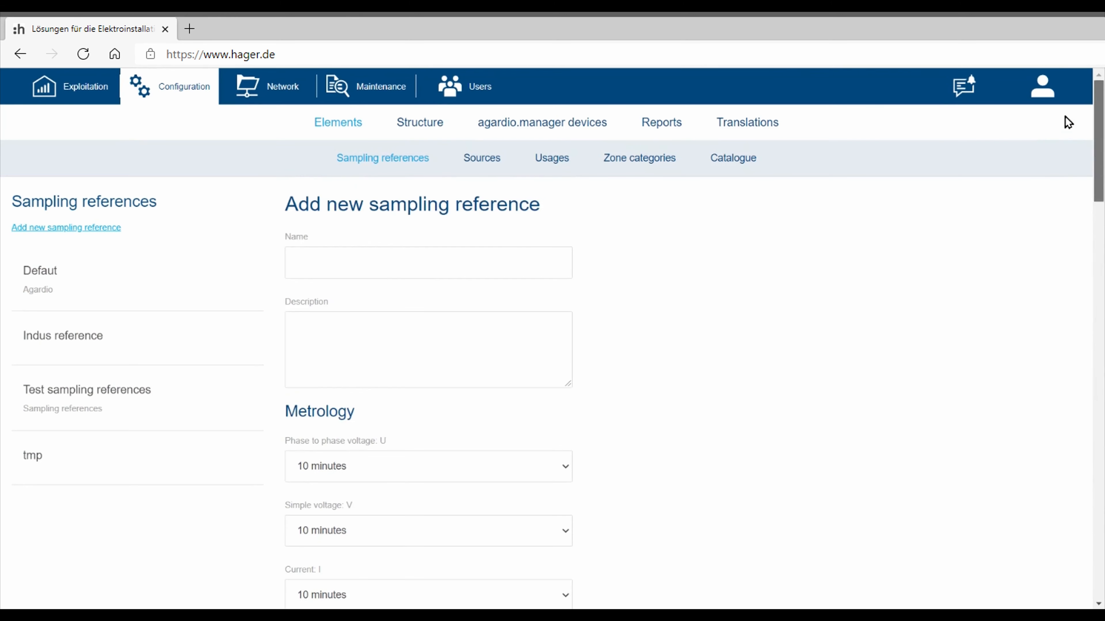
click(409, 267)
text(Test)
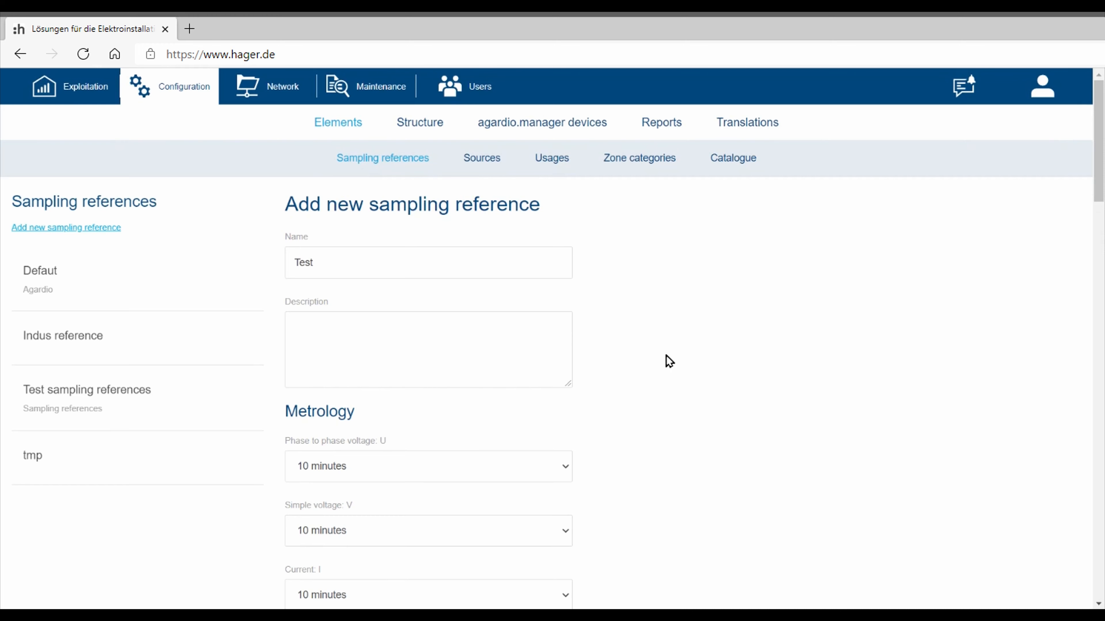
Set the Metrology phase to phase voltage U to 5 minutes, current I to 20 minutes, and total energy to 30 minutes.
scroll(669, 373, down, 3)
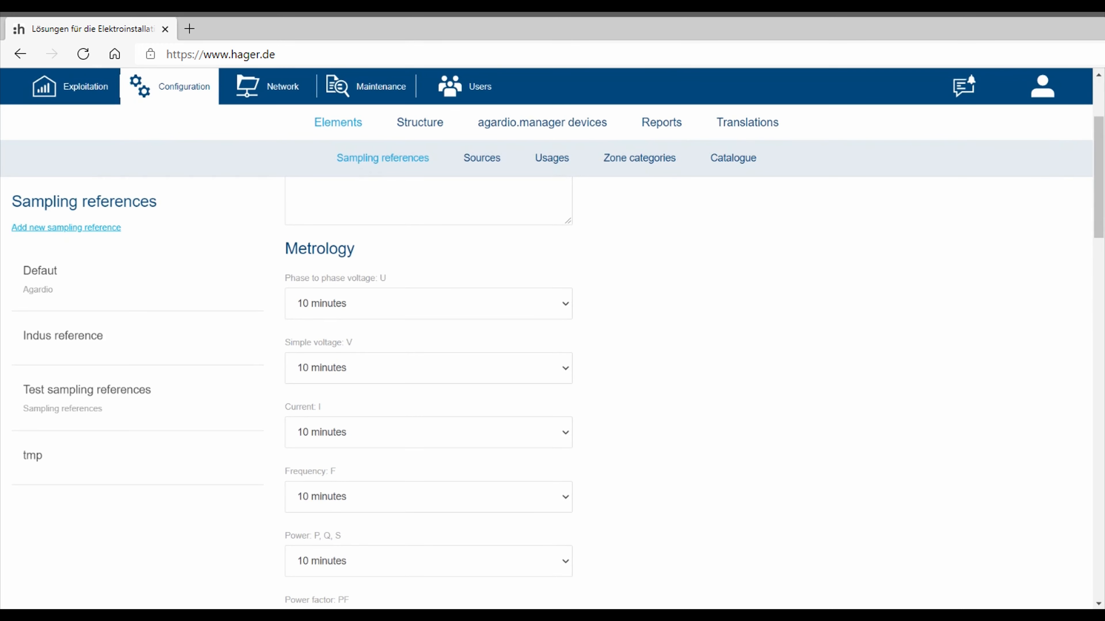
click(562, 310)
click(510, 324)
scroll(691, 352, down, 2)
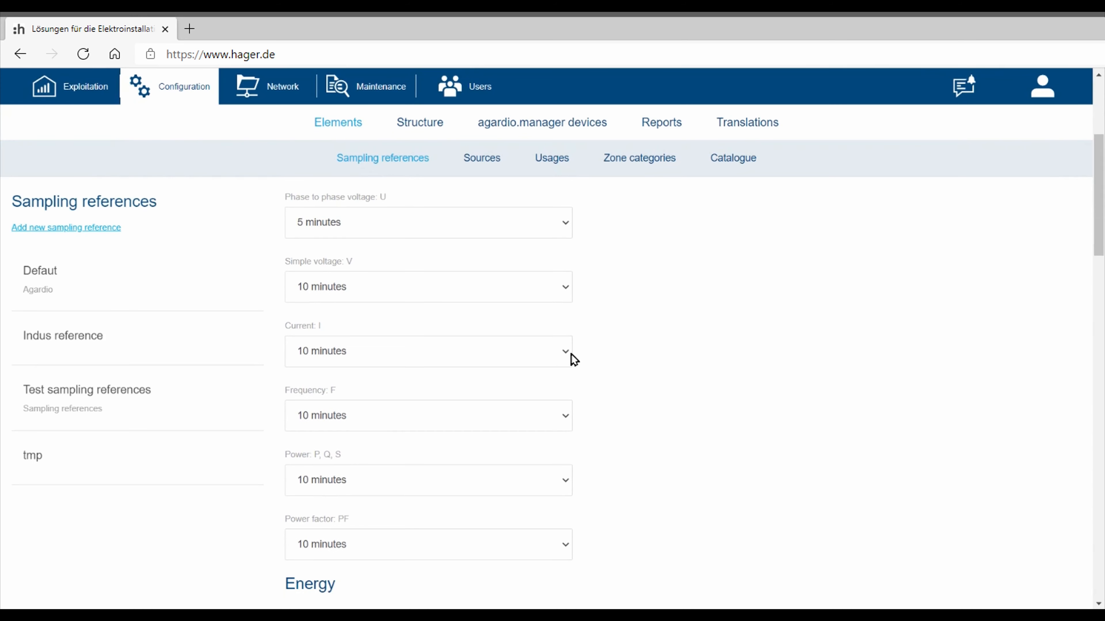
click(428, 377)
scroll(659, 380, down, 6)
click(425, 414)
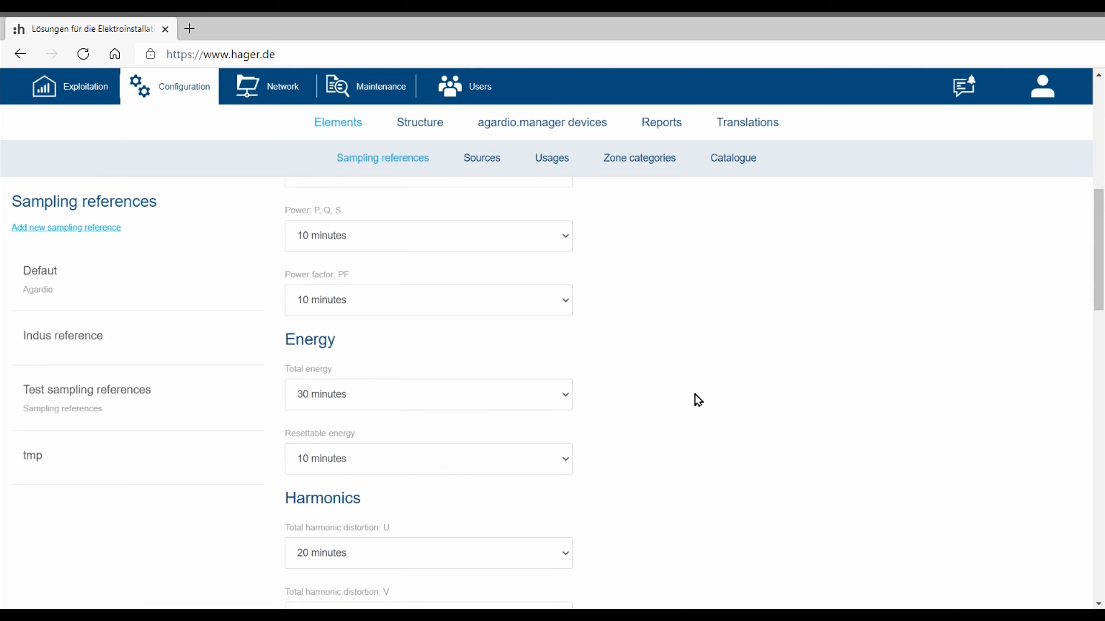
Go through the remaining interval settings and save the new Test sampling reference.
scroll(695, 394, down, 10)
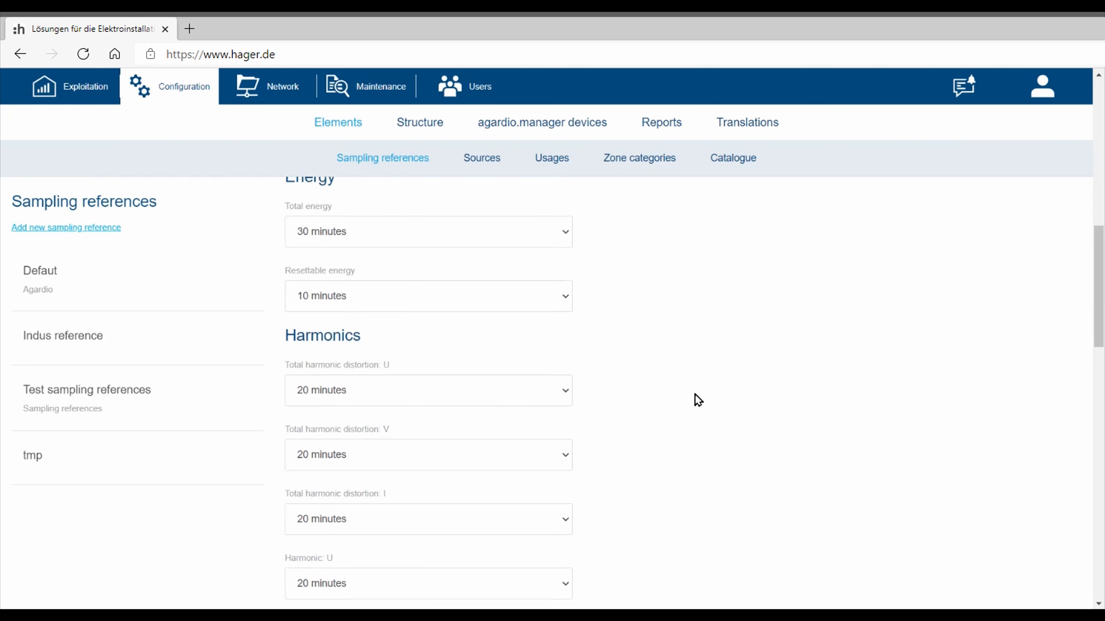
scroll(694, 395, down, 12)
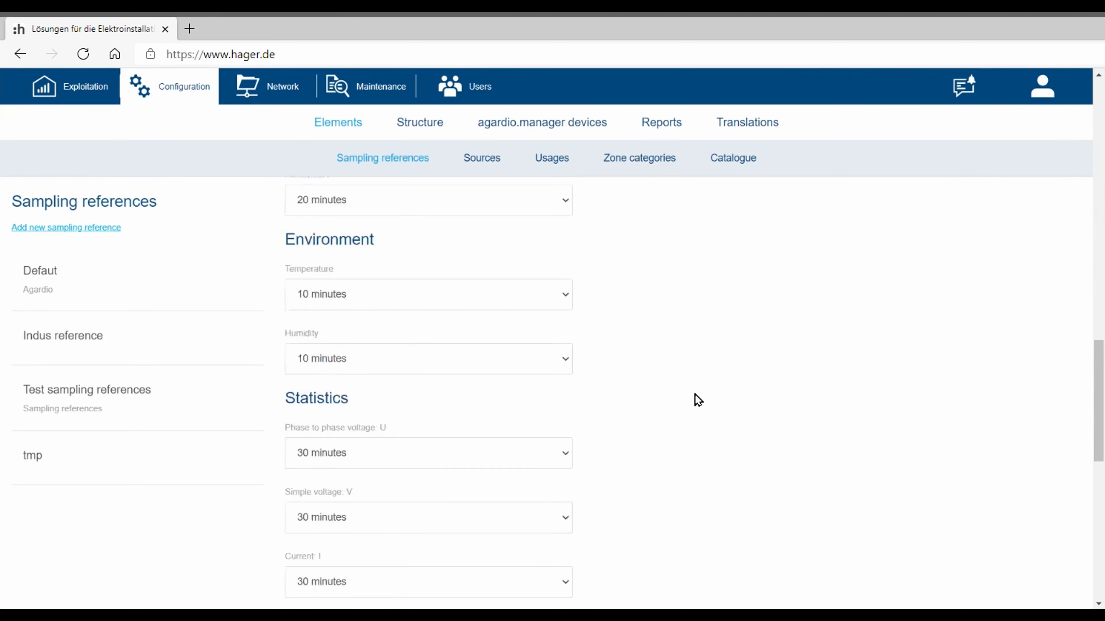
scroll(695, 394, down, 1)
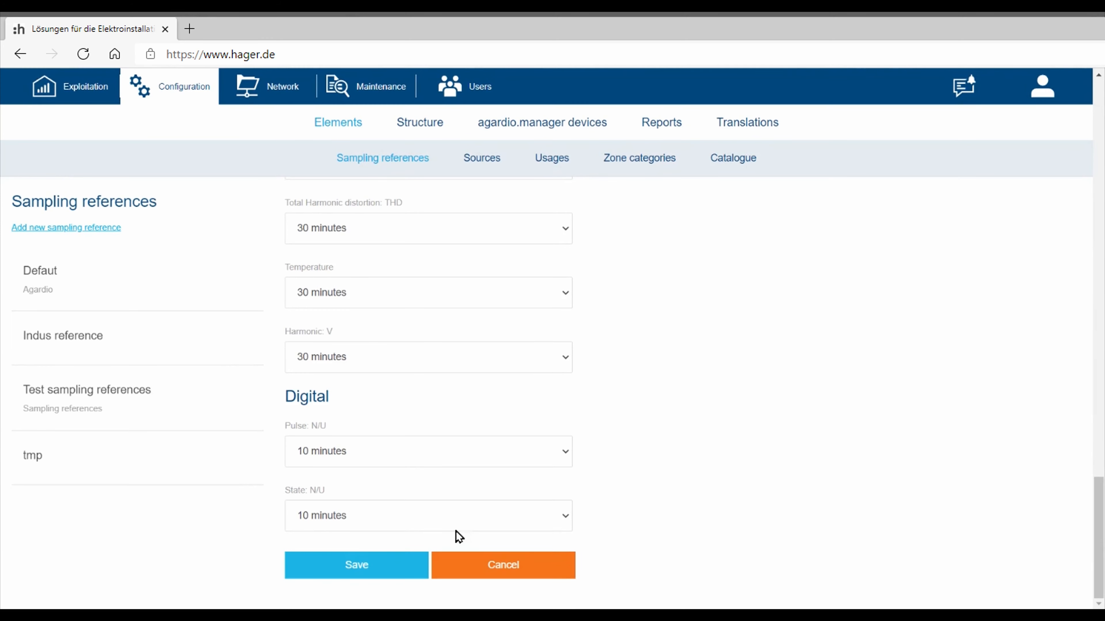
click(379, 570)
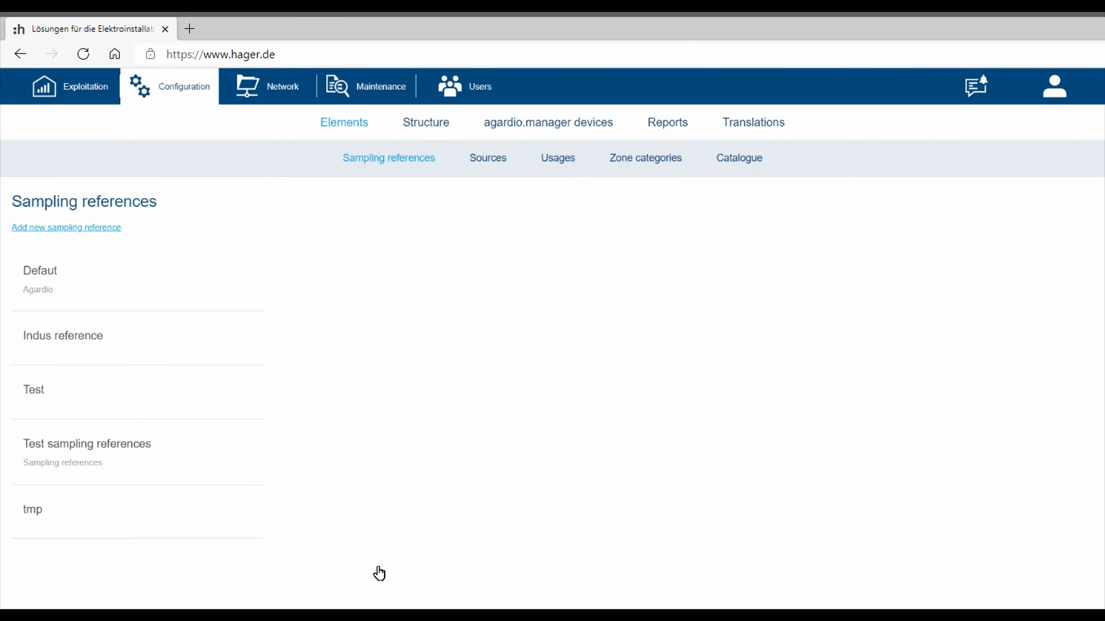
Review the intervals stored in the Test sampling reference.
click(220, 405)
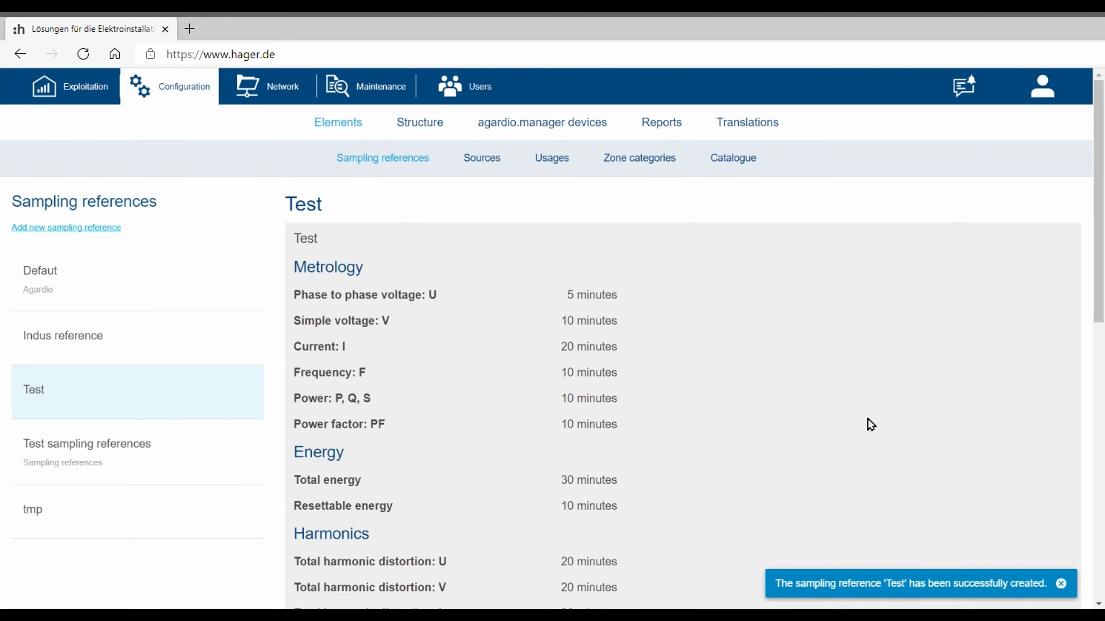
scroll(869, 424, down, 7)
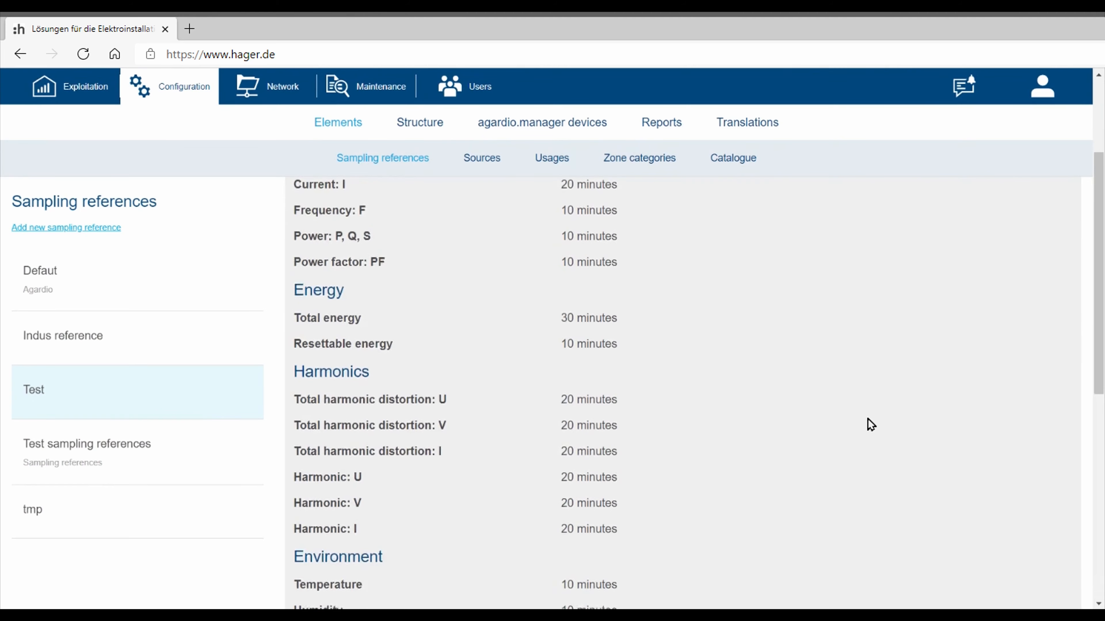
scroll(870, 424, down, 5)
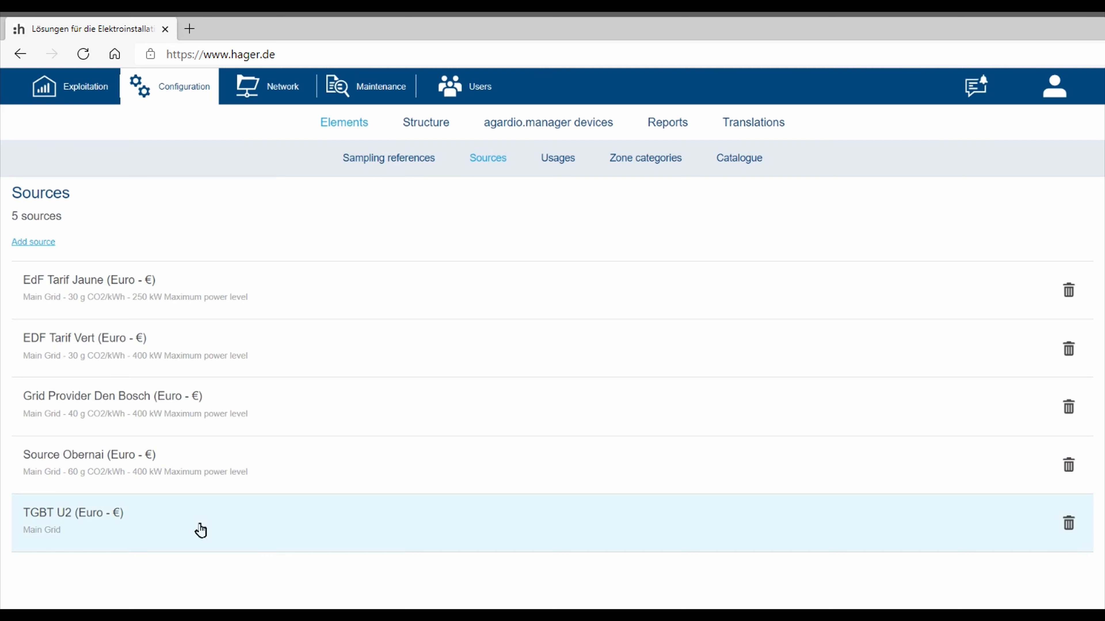
Start a new source named Main Grid Provider with the description Main Grid.
click(47, 243)
text(Main Gri)
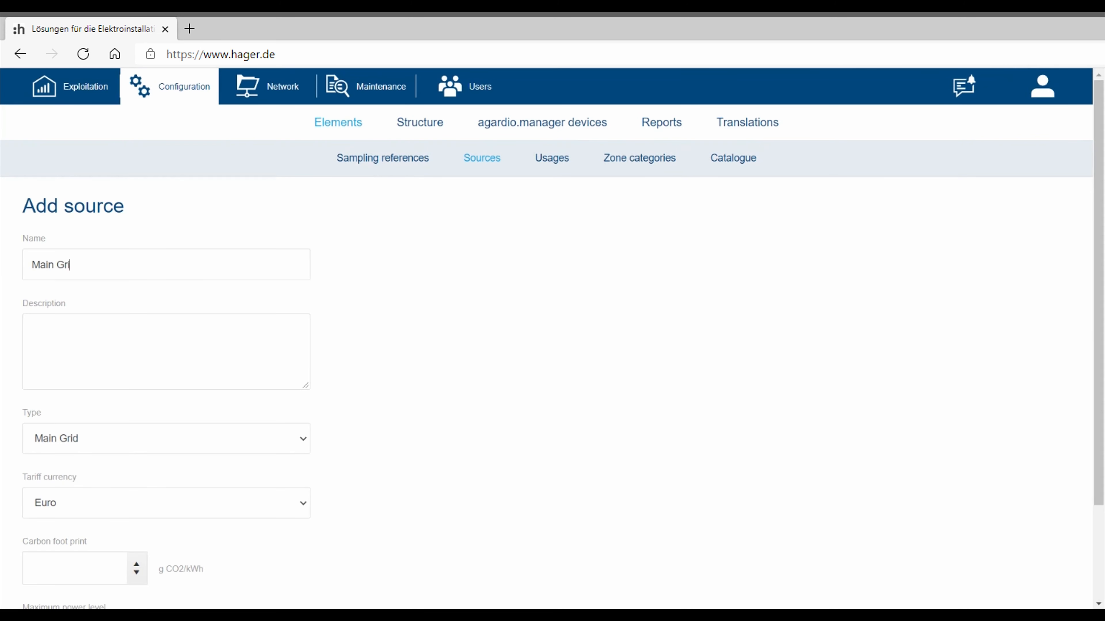
text(d Provider)
click(178, 343)
text(Main Grid)
Set the source's carbon footprint to 40 g CO2/kWh and maximum power level to 400 kW, and save it.
scroll(416, 413, down, 2)
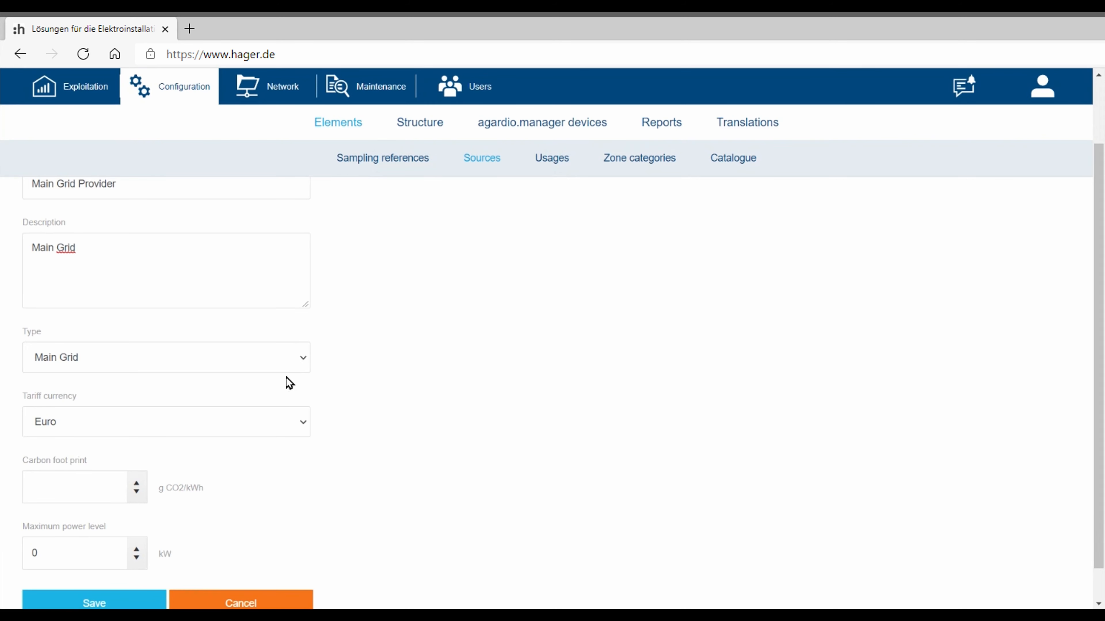
scroll(410, 410, down, 1)
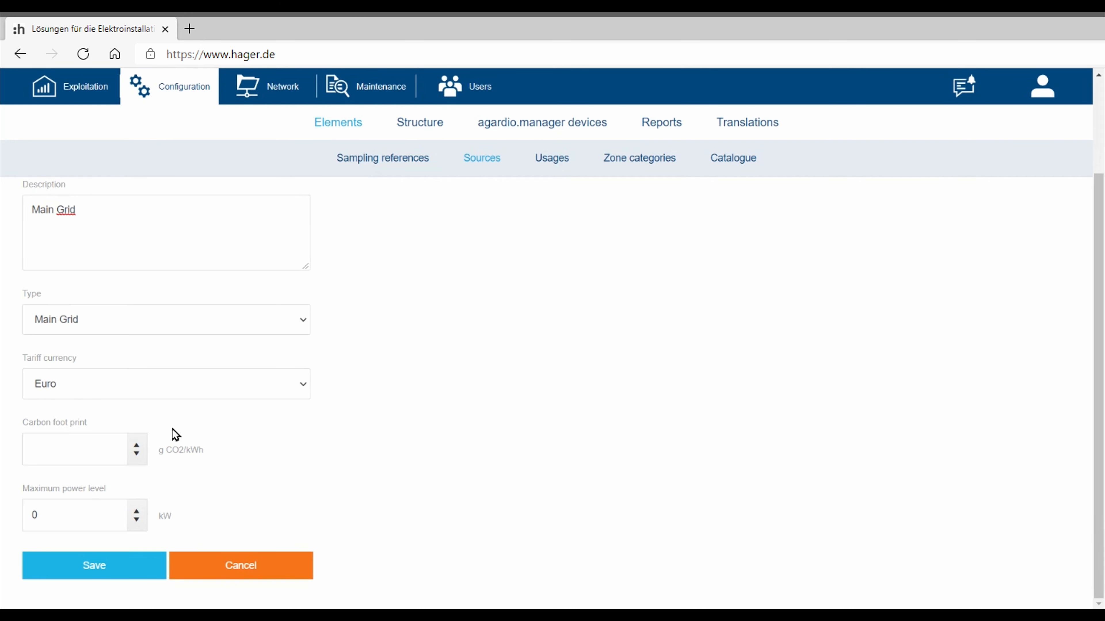
click(104, 444)
text(40)
key(Tab)
text(400)
click(123, 566)
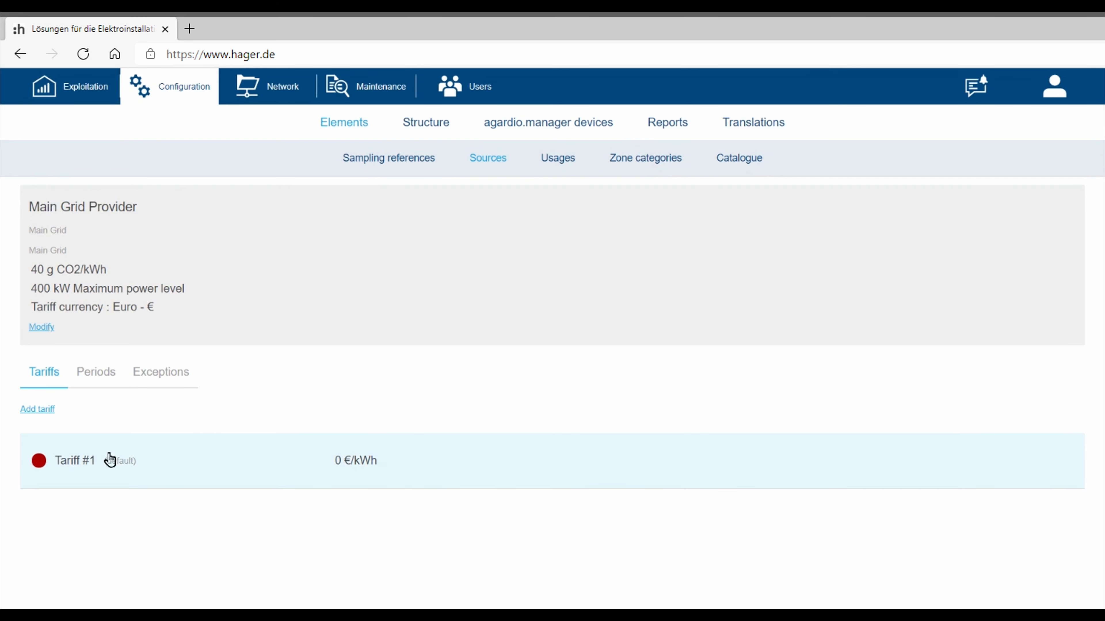
Set the price of the default Tariff #1 to 0.5 € per kWh and save it.
click(109, 464)
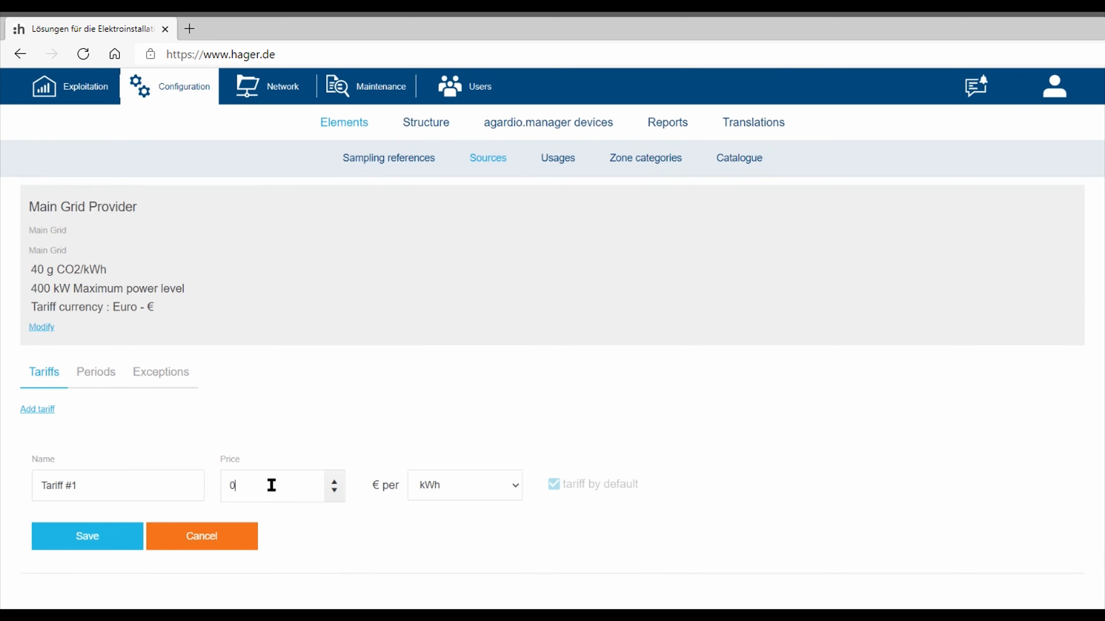
text(.5)
key(Return)
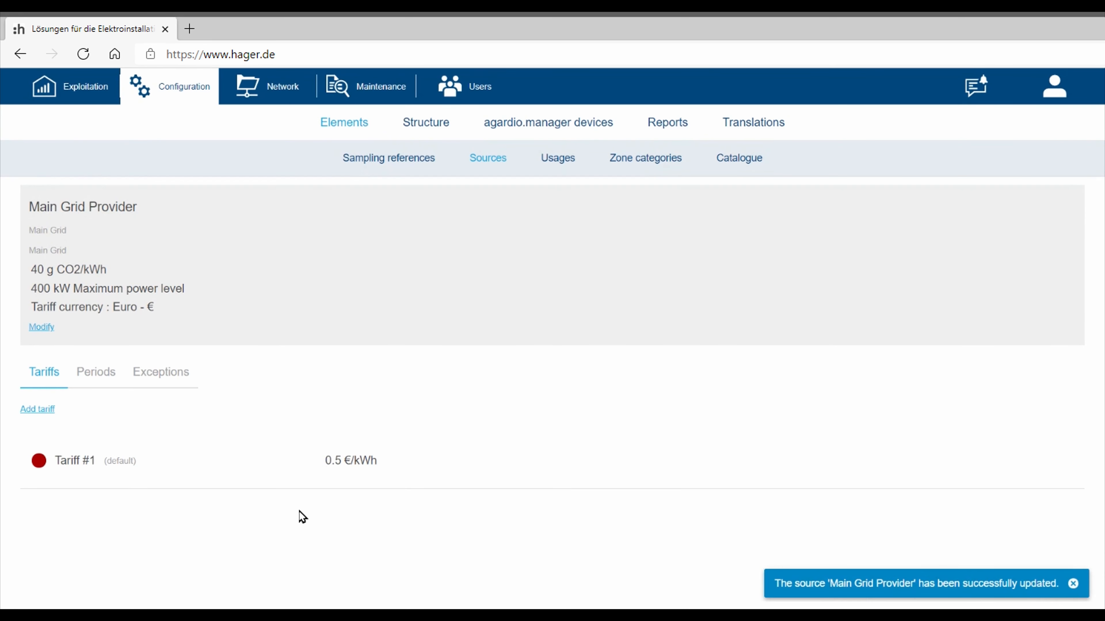
Add a tariff named Tariff 2 priced at 0.8 € per kWh to Main Grid Provider.
click(33, 410)
click(63, 435)
text(Tariff 2)
click(296, 441)
text(.8)
click(79, 493)
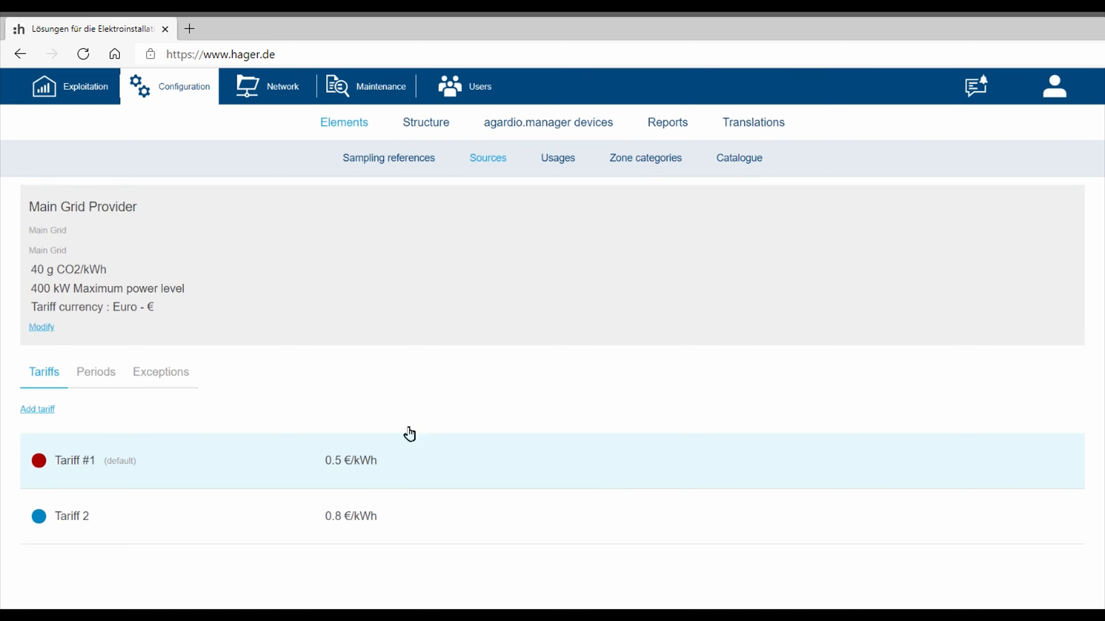
In Period #1, insert Tariff #1 from hour 0 to 12 for all days of the week.
click(101, 375)
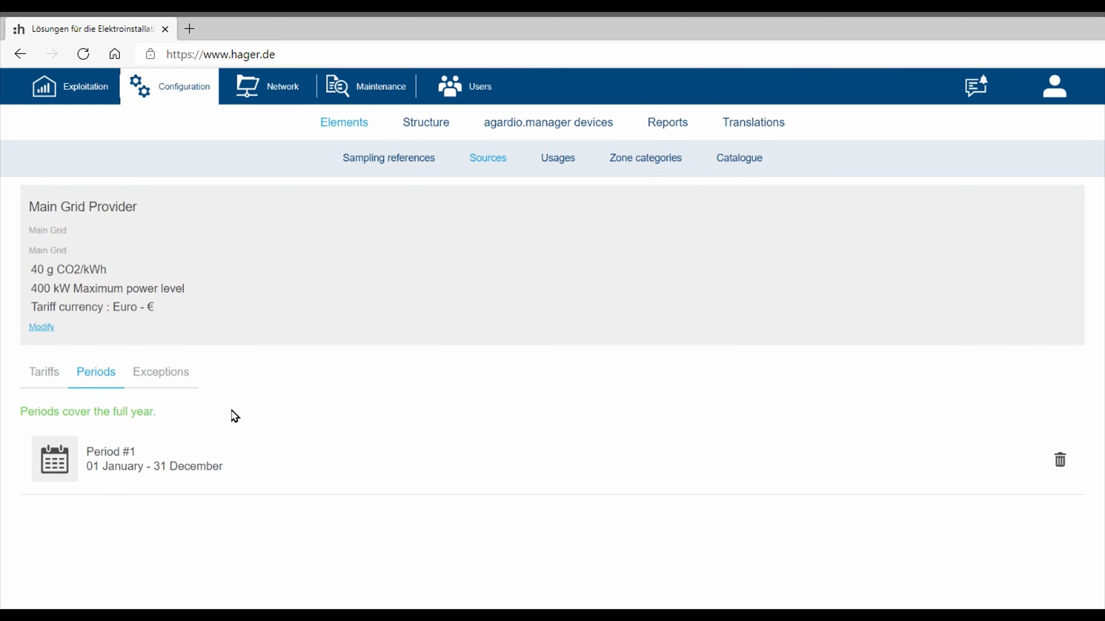
click(110, 463)
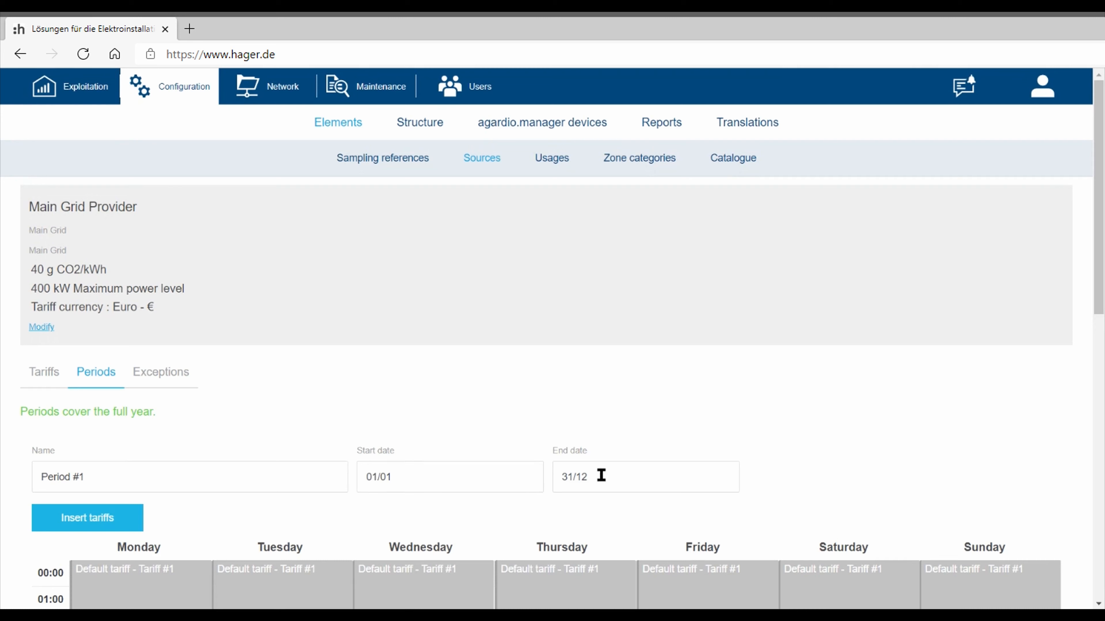
click(112, 520)
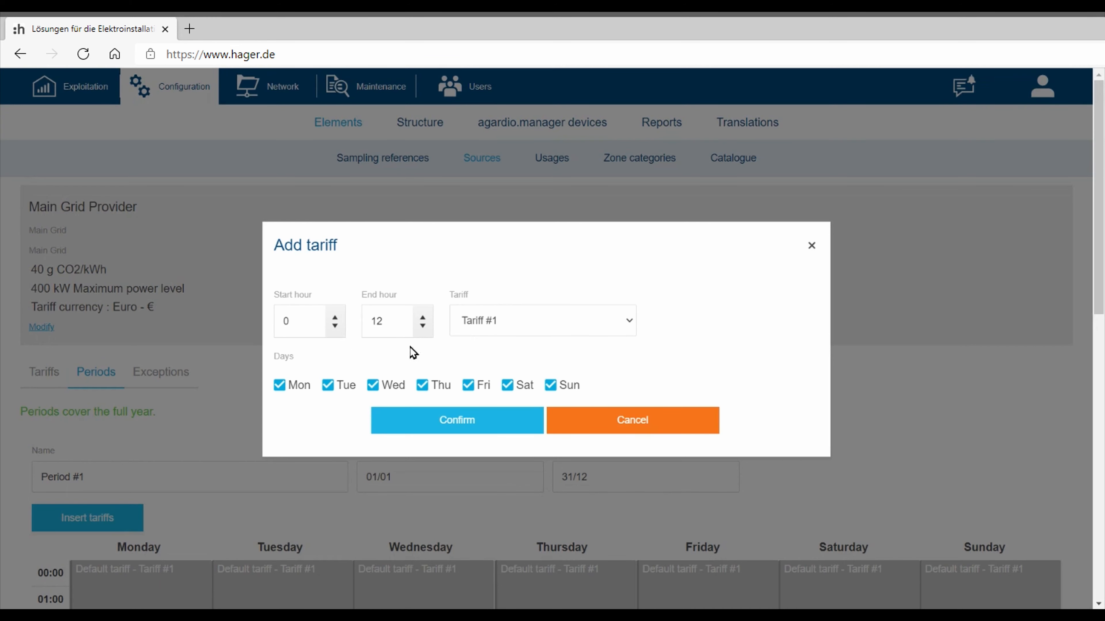
click(449, 425)
Insert Tariff 2 into Period #1 from hour 12 to 24 for all days of the week.
scroll(446, 424, down, 2)
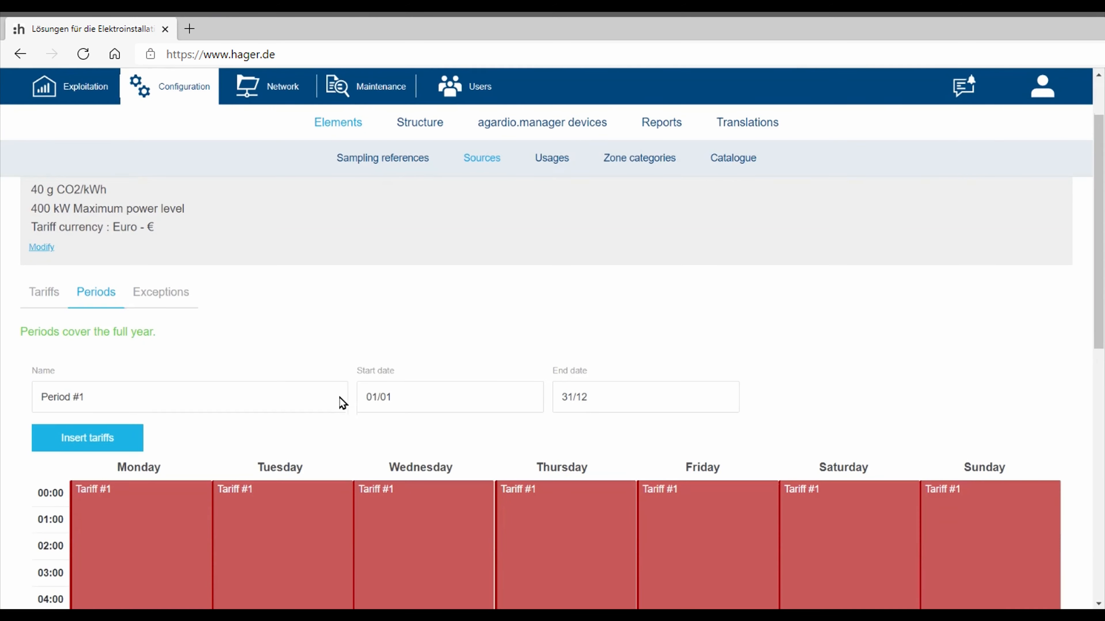
click(114, 440)
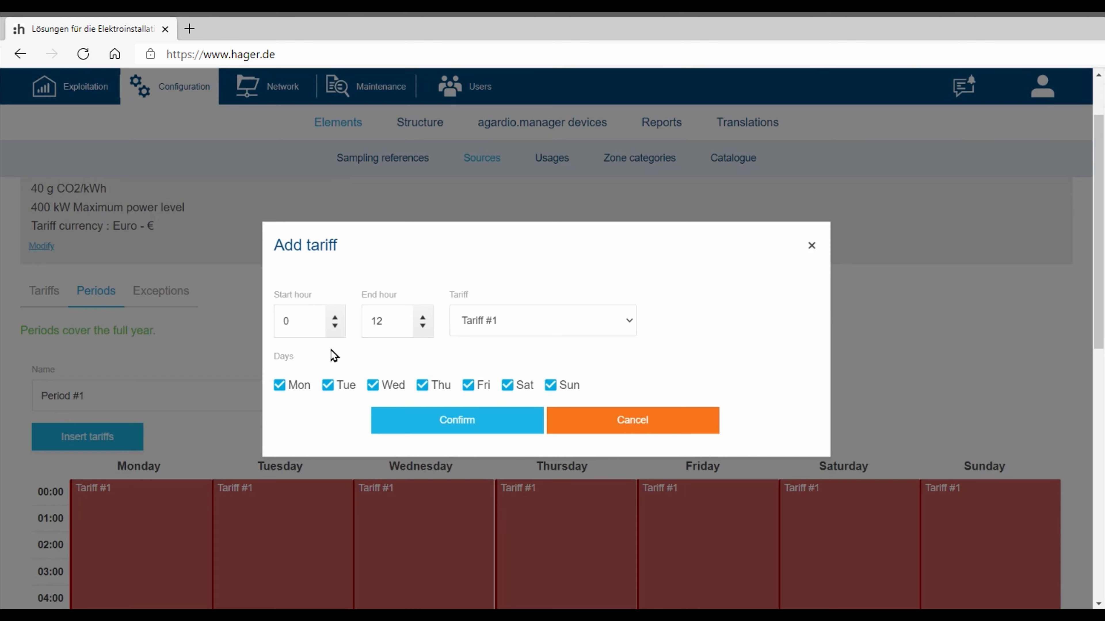
key(BackSpace)
text(12)
click(387, 318)
key(BackSpace)
key(BackSpace)
text(24)
click(603, 324)
click(524, 344)
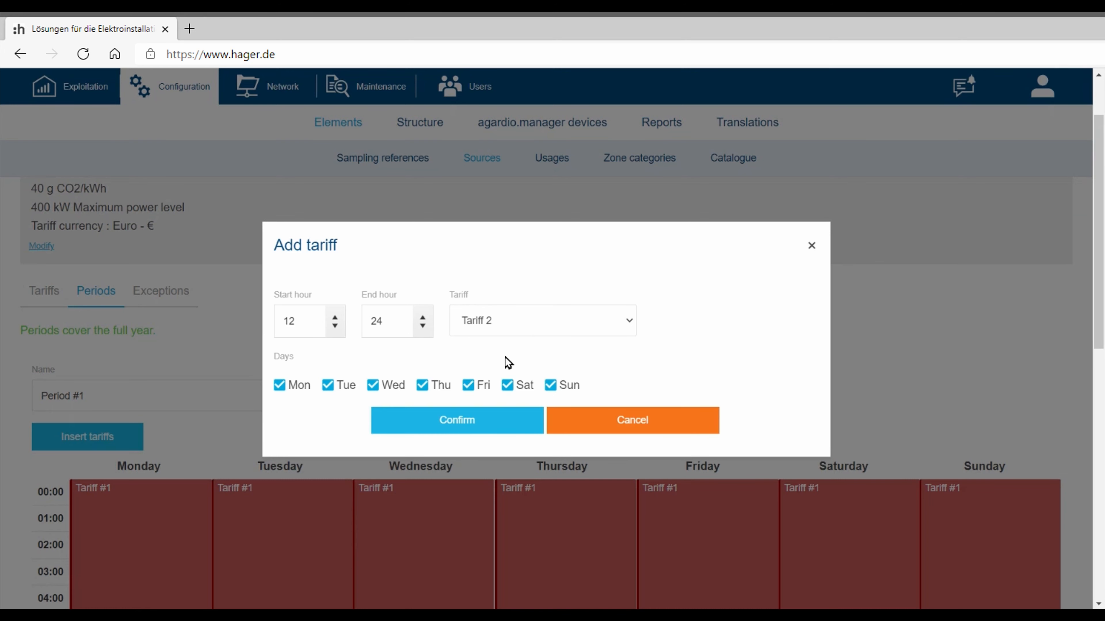
click(464, 425)
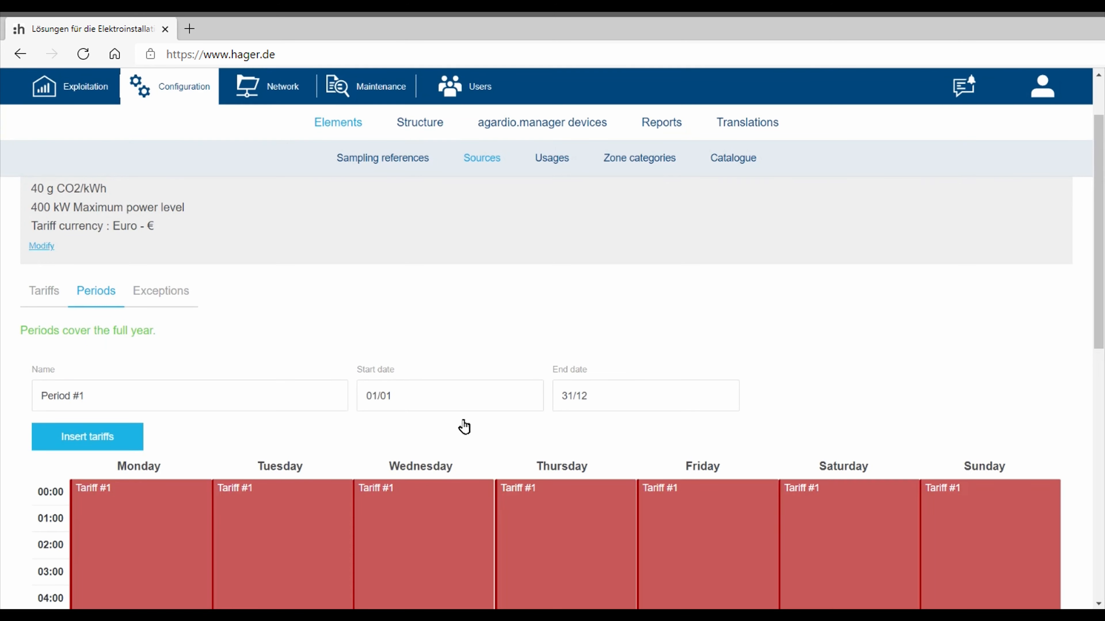
Check the weekly tariff schedule of Period #1 and save the period.
scroll(464, 426, down, 2)
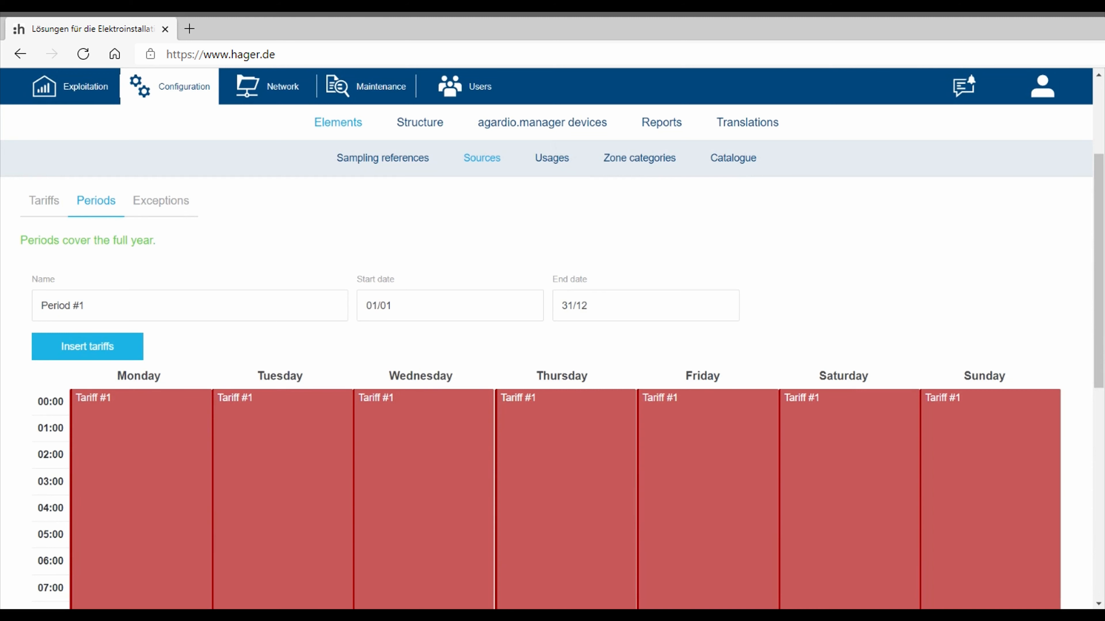
scroll(464, 427, down, 10)
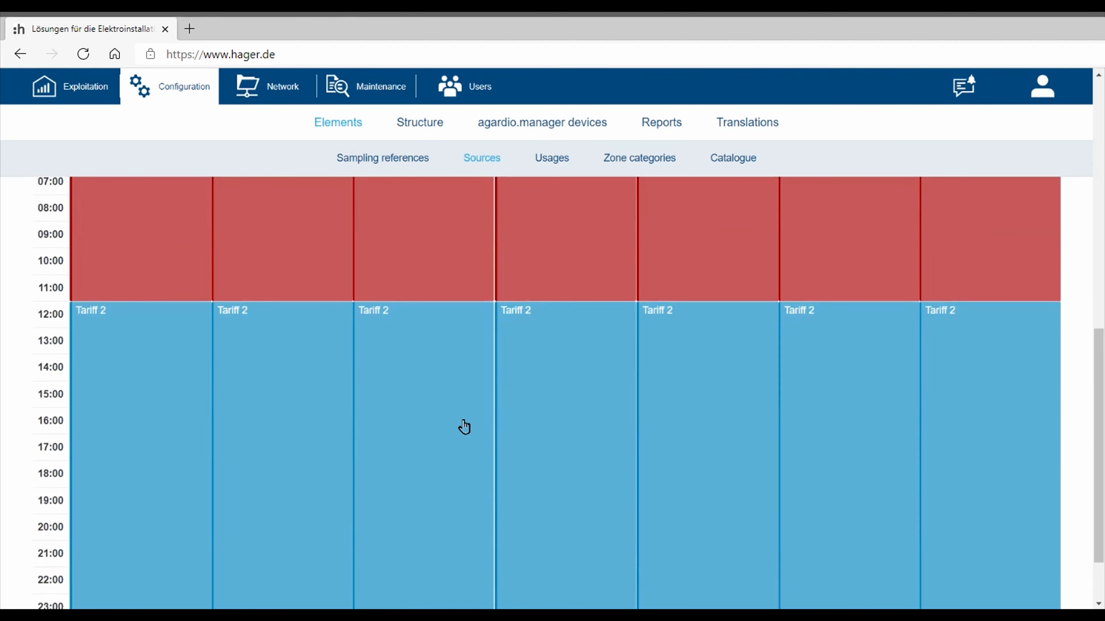
click(476, 563)
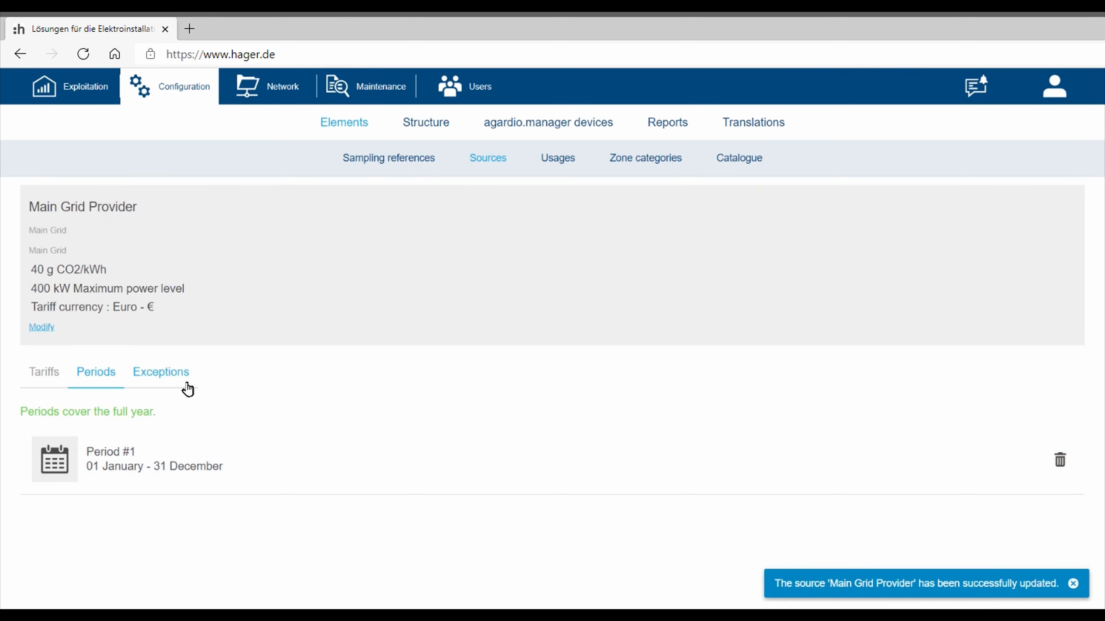
Open the exceptions of the Main Grid Provider source.
click(171, 381)
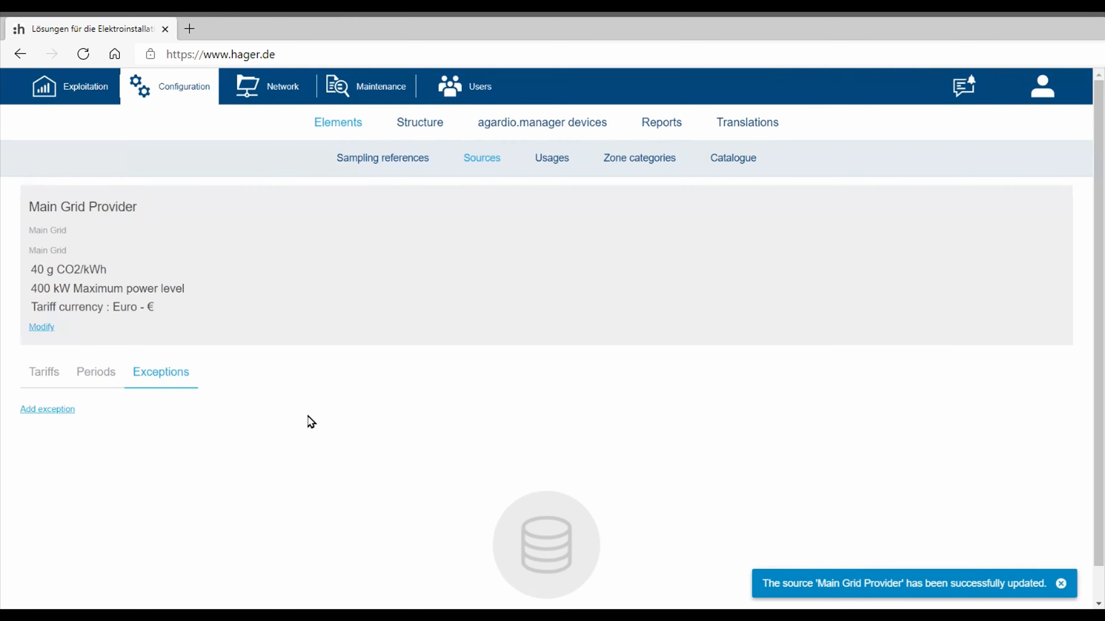